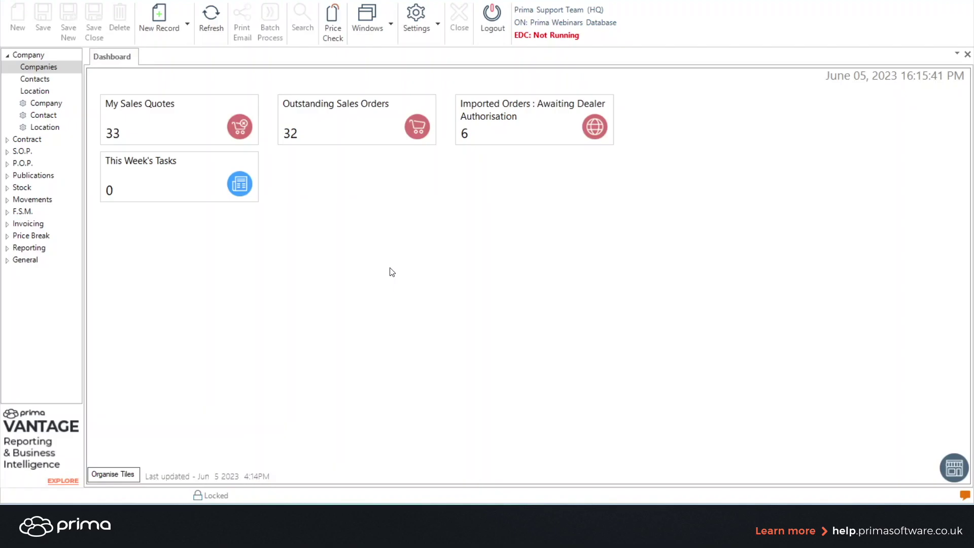
Step: Discard the stray new-company form and start a fresh Company record from New Record
{"action": "key", "text": "ctrl+n"}
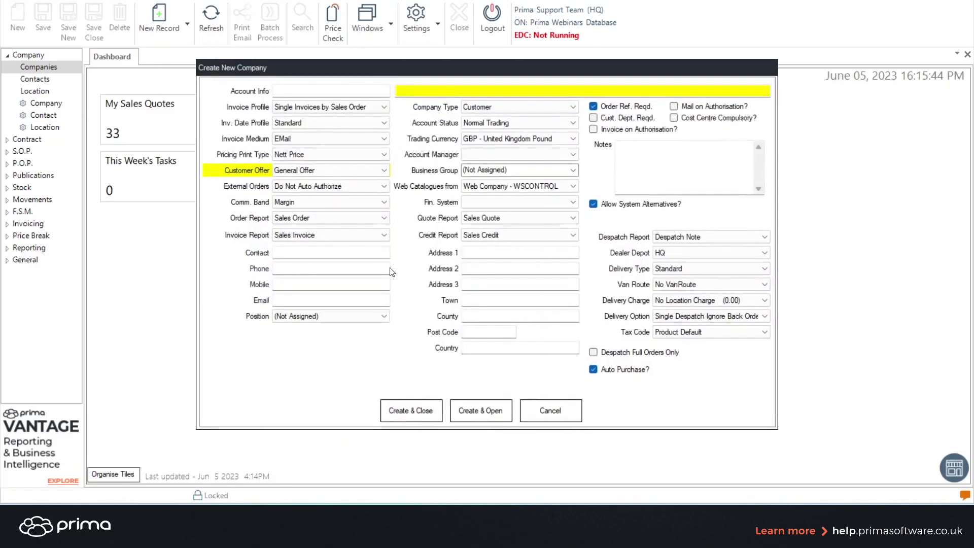
{"action": "left_click", "coordinate": [549, 411]}
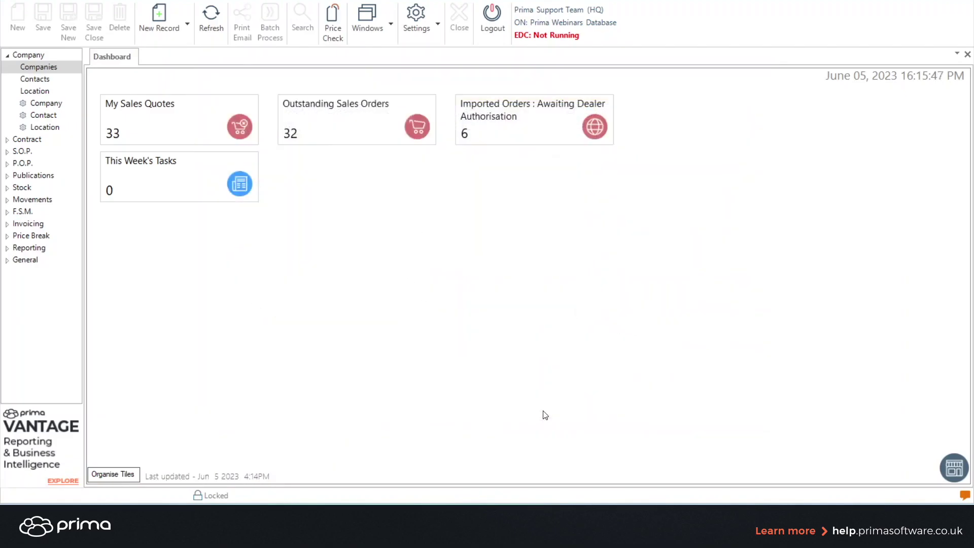
{"action": "left_click", "coordinate": [169, 25]}
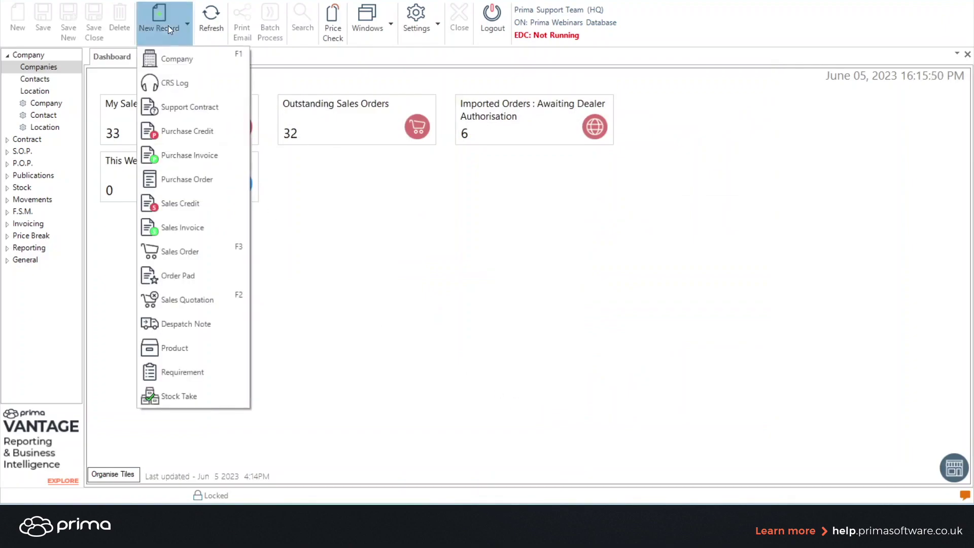
{"action": "left_click", "coordinate": [175, 59]}
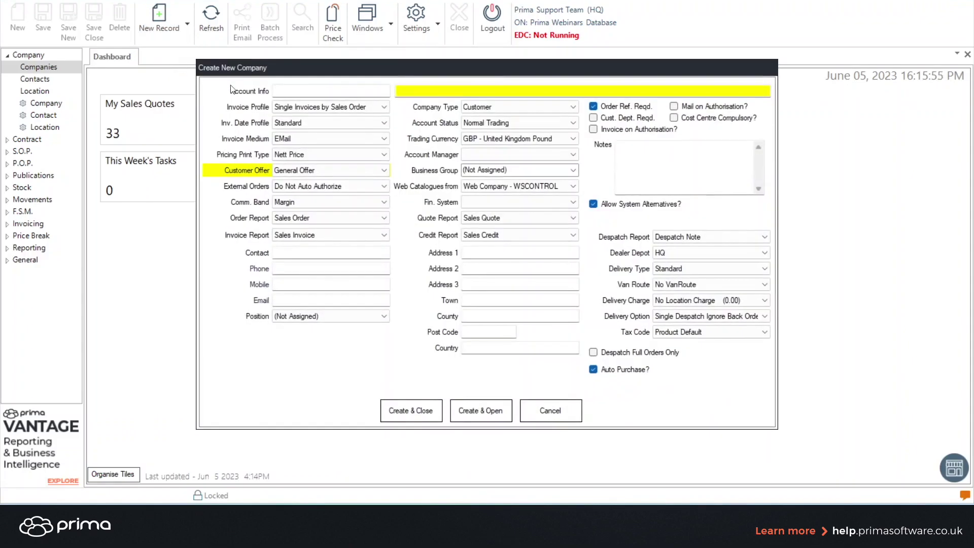
Step: Enter the account code and the company name 'ABC Ltd', keeping Company Type as Customer
{"action": "left_click", "coordinate": [287, 91]}
{"action": "type", "text": "ABC001"}
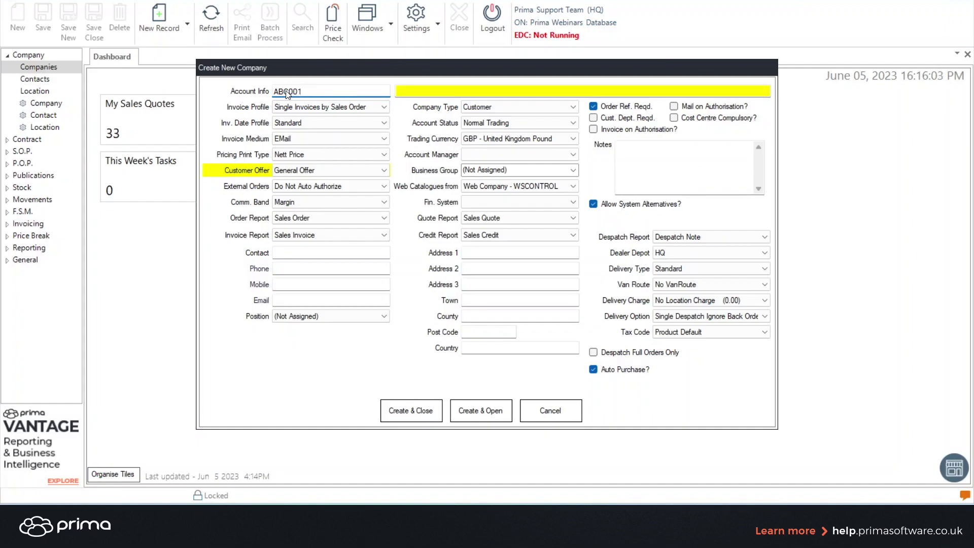
{"action": "left_click", "coordinate": [416, 94]}
{"action": "type", "text": "A"}
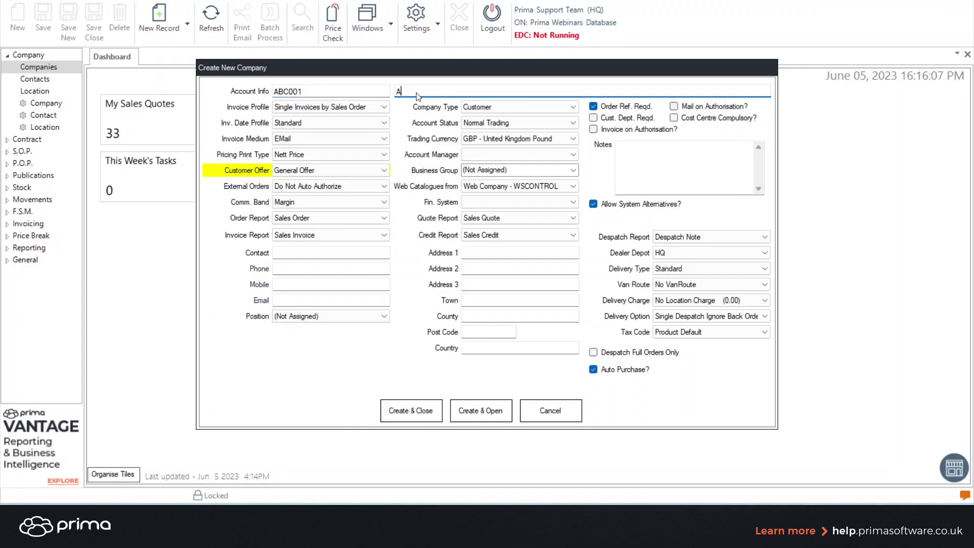
{"action": "type", "text": "BC Ltd"}
{"action": "left_click", "coordinate": [516, 110]}
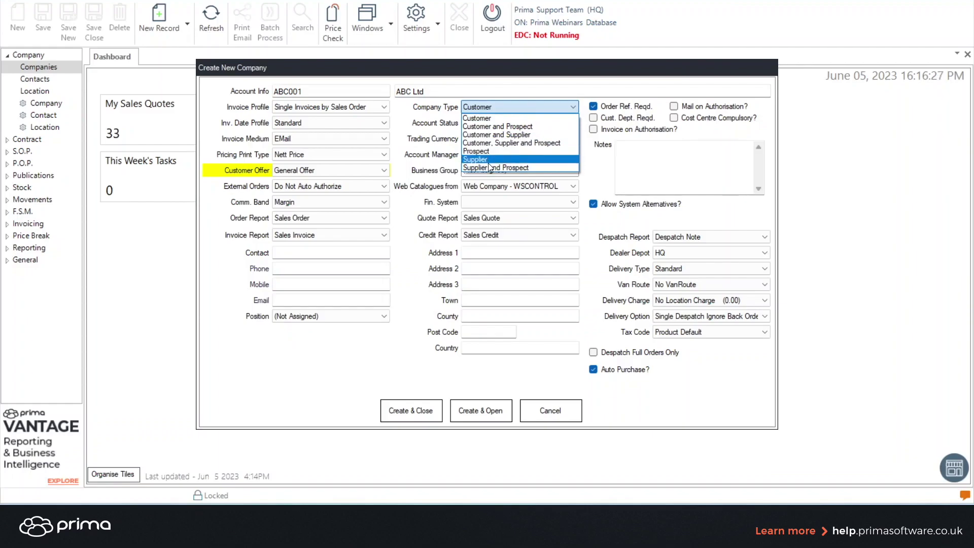
{"action": "left_click", "coordinate": [509, 108]}
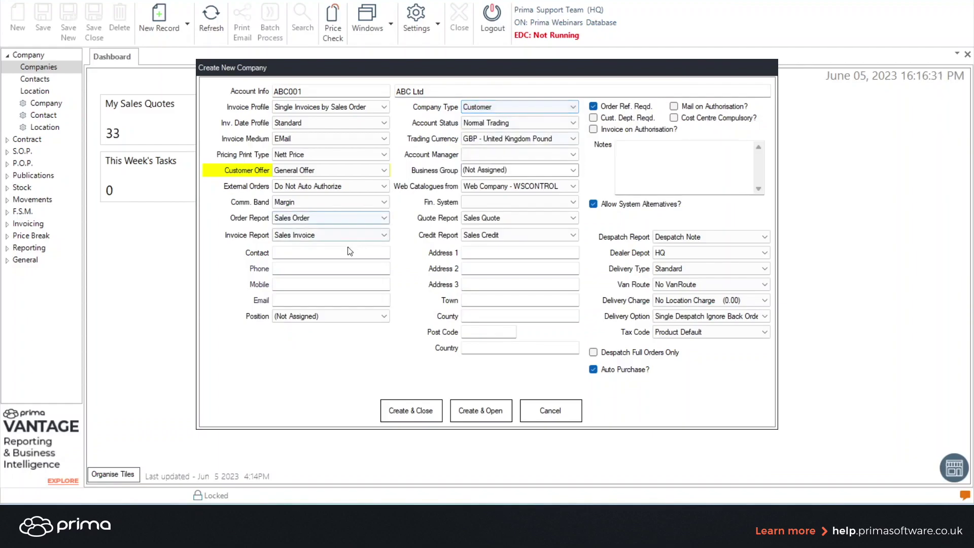
Step: Fill in the primary contact's full name and phone number
{"action": "left_click", "coordinate": [314, 256]}
{"action": "type", "text": "P"}
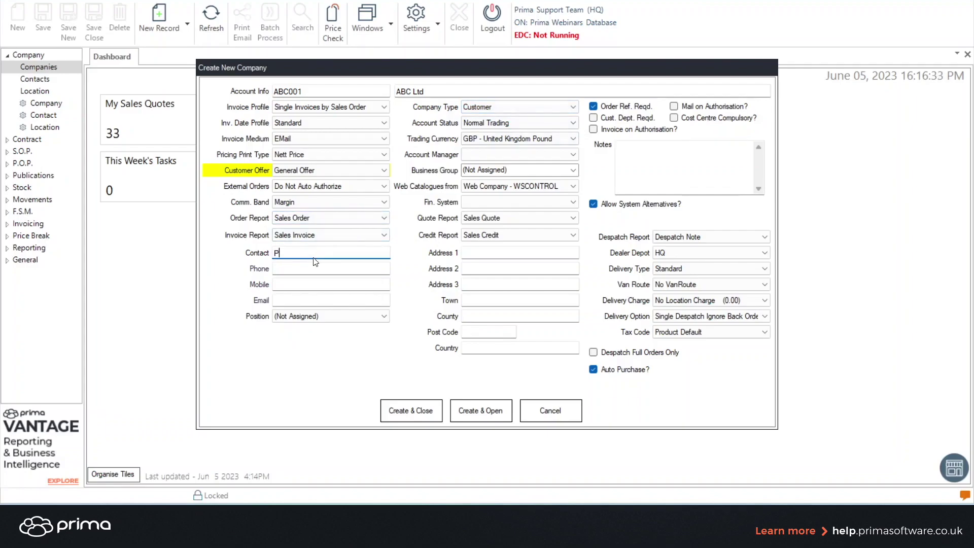
{"action": "type", "text": "eter Parker"}
{"action": "left_click", "coordinate": [296, 269]}
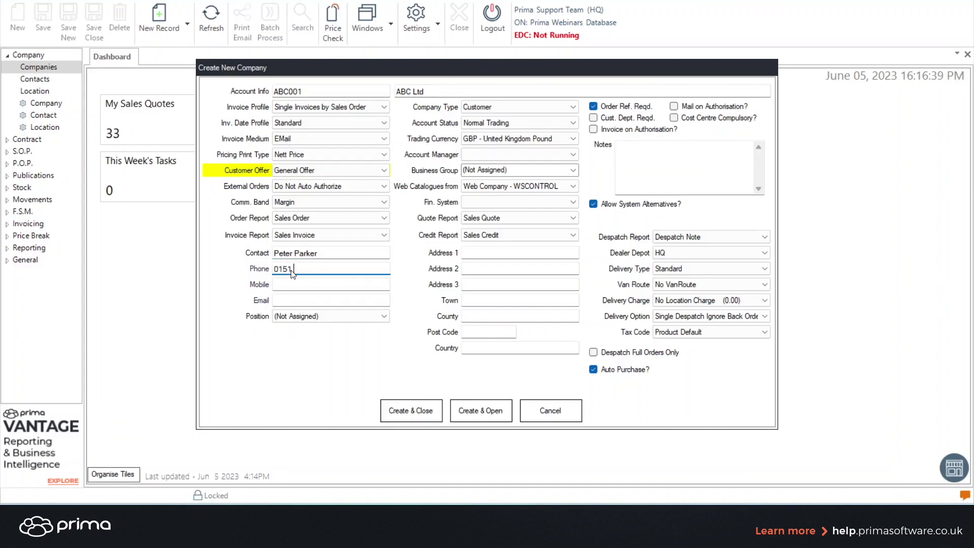
Step: Enter the company's postal address: first line, town, county and post code
{"action": "left_click", "coordinate": [482, 253]}
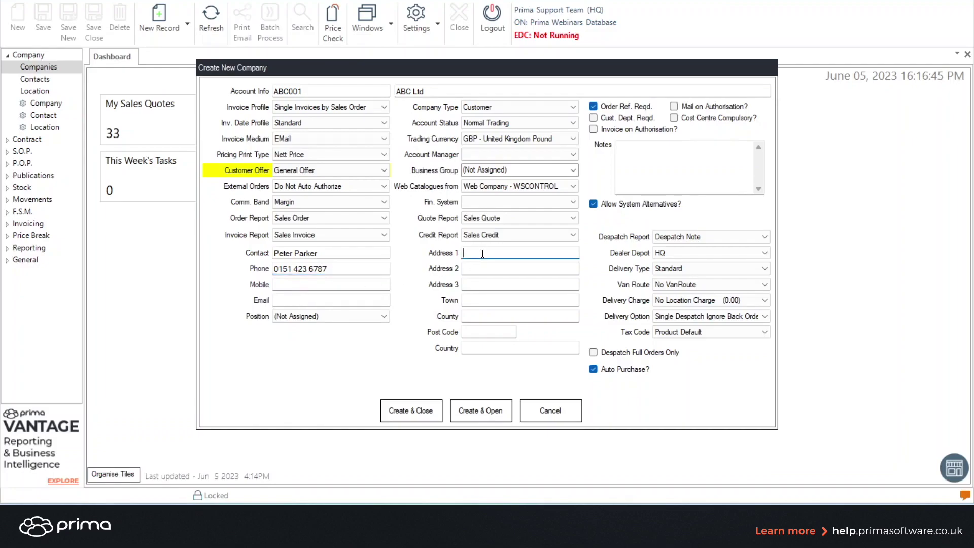
{"action": "type", "text": "Chester Road"}
{"action": "left_click", "coordinate": [473, 301]}
{"action": "type", "text": "Ch"}
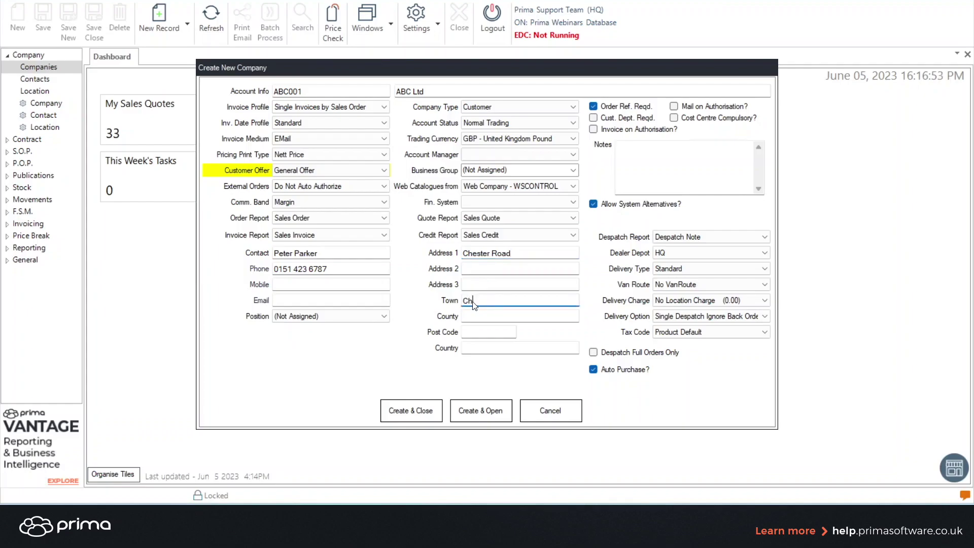
{"action": "type", "text": "ester"}
{"action": "left_click", "coordinate": [470, 317]}
{"action": "type", "text": "Cheshire"}
{"action": "left_click", "coordinate": [470, 335]}
{"action": "type", "text": "C6 7YU"}
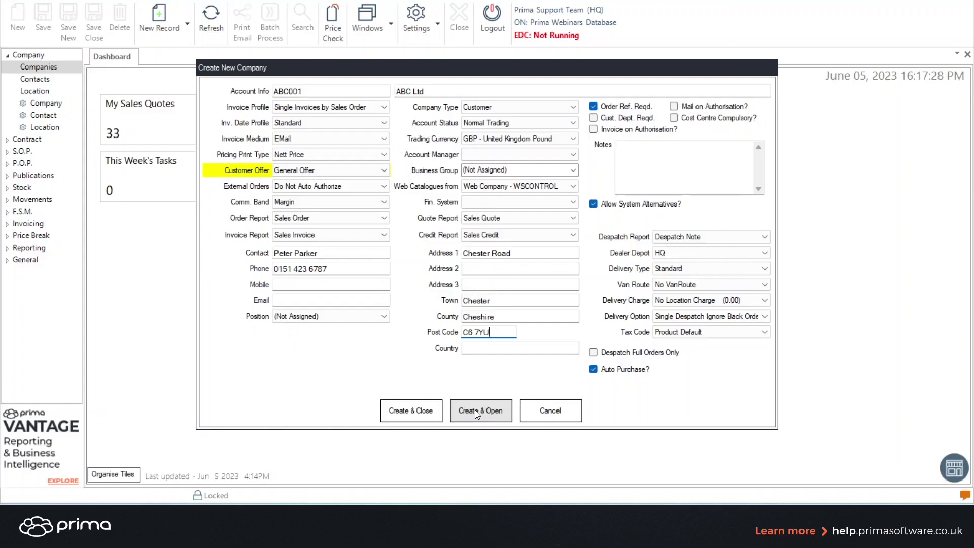
Step: Create and open ABC Ltd, then select its HeadQuarters location row
{"action": "left_click", "coordinate": [475, 409]}
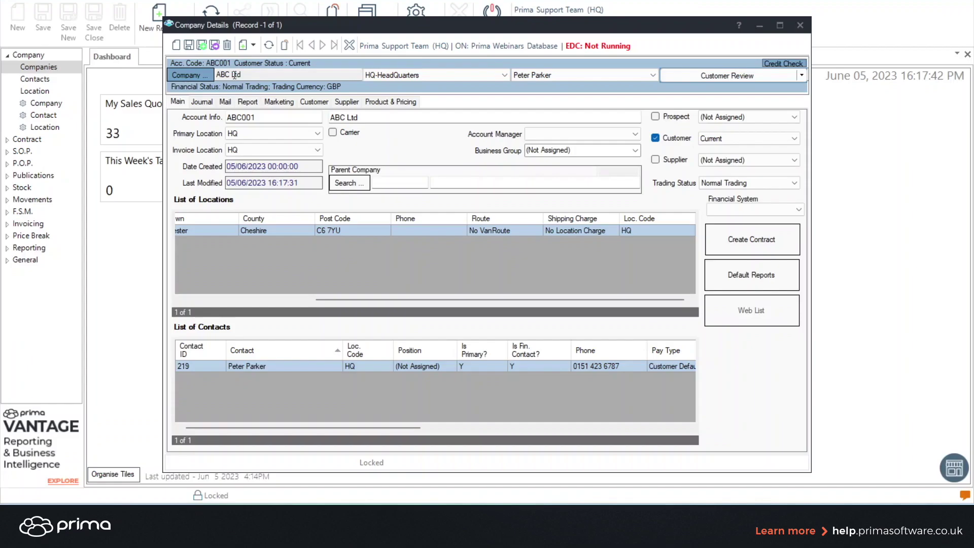
{"action": "left_click", "coordinate": [197, 300]}
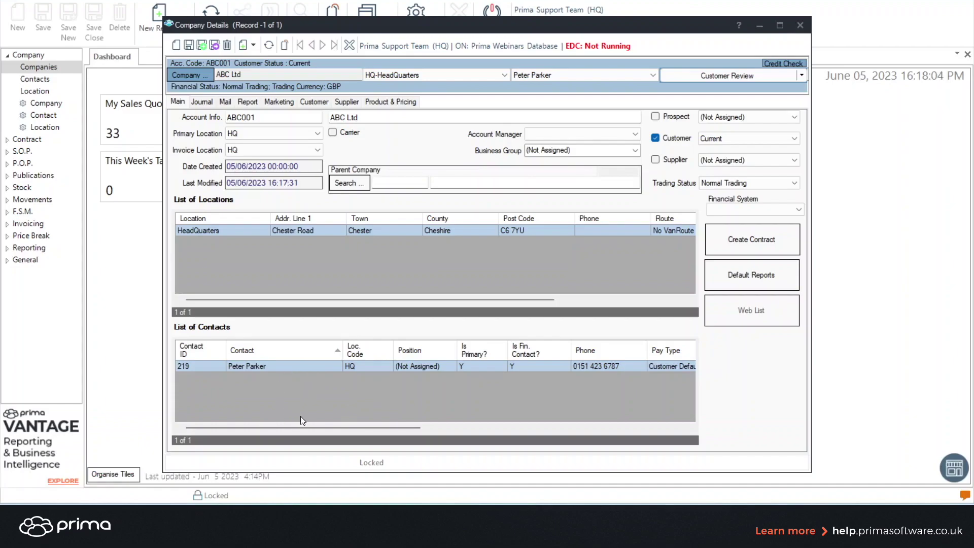
{"action": "left_click", "coordinate": [301, 230]}
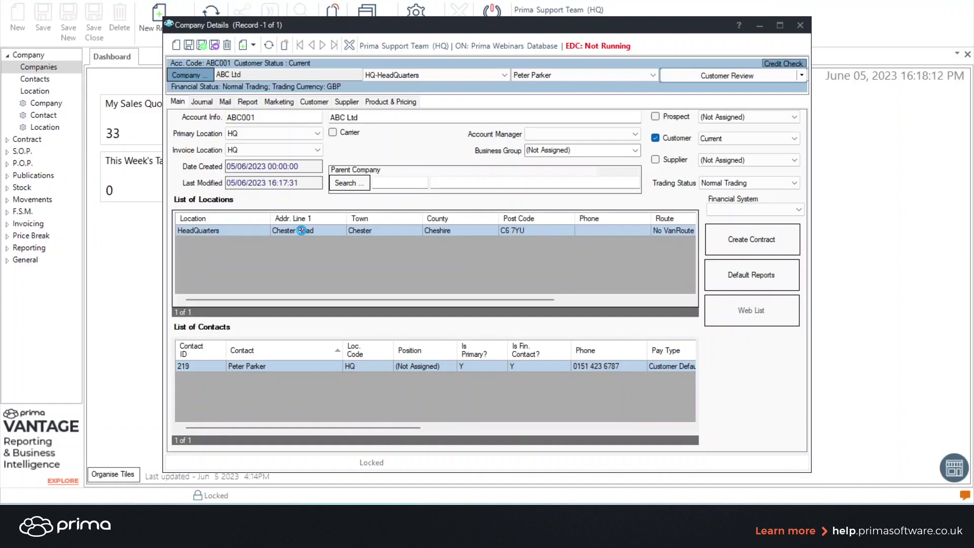
Step: Open the HeadQuarters location and start a blank new location record
{"action": "double_click", "coordinate": [301, 231]}
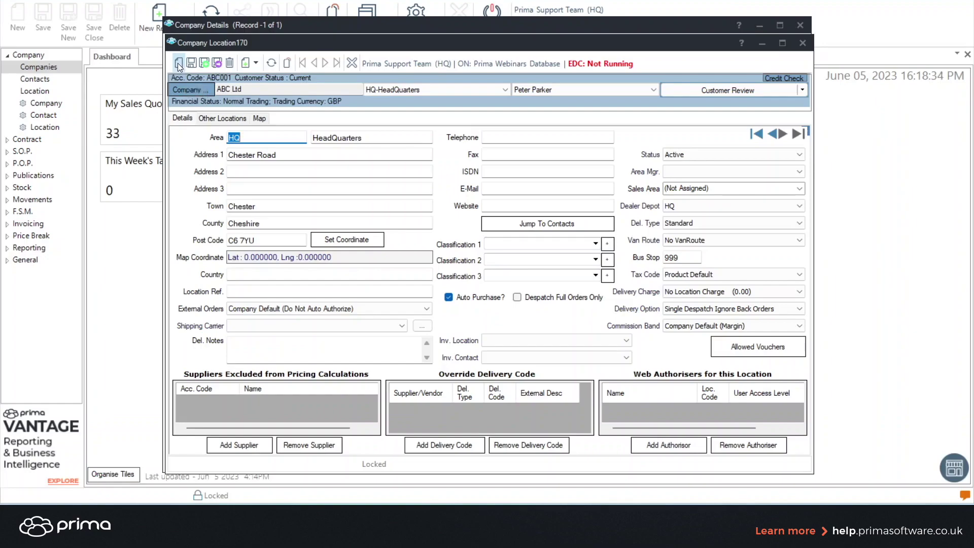
{"action": "left_click", "coordinate": [177, 64]}
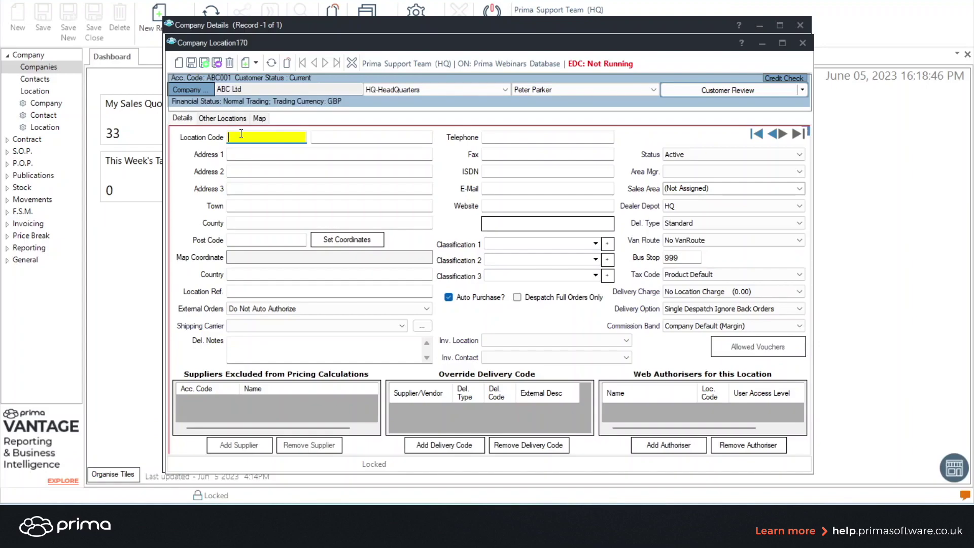
Step: Give the new location the code LIVERPOOL and the name 'Liverpool Depot'
{"action": "type", "text": "L7"}
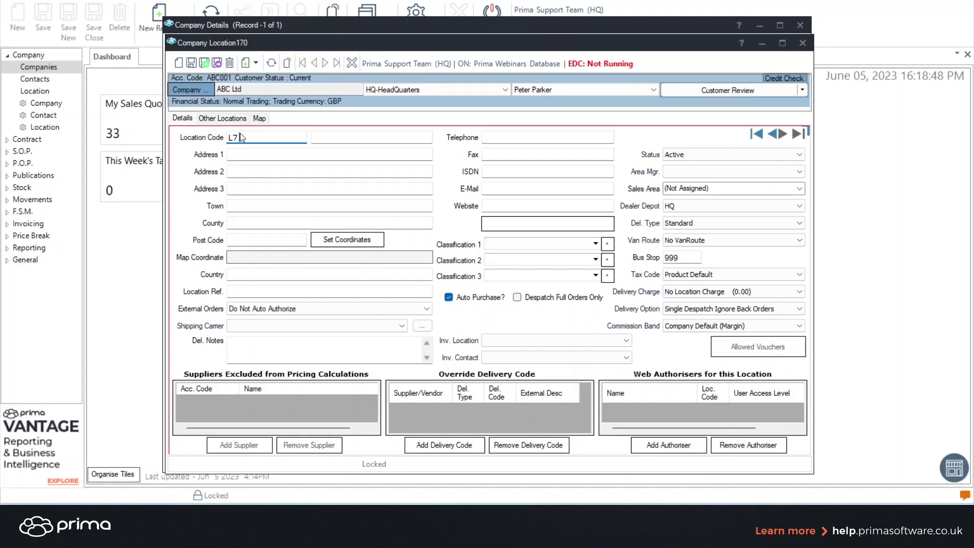
{"action": "type", "text": " 7Y"}
{"action": "key", "text": "BackSpace"}
{"action": "key", "text": "BackSpace"}
{"action": "key", "text": "BackSpace"}
{"action": "key", "text": "BackSpace"}
{"action": "key", "text": "BackSpace"}
{"action": "type", "text": "Liverpool"}
{"action": "key", "text": "BackSpace"}
{"action": "key", "text": "BackSpace"}
{"action": "key", "text": "BackSpace"}
{"action": "key", "text": "BackSpace"}
{"action": "key", "text": "BackSpace"}
{"action": "key", "text": "BackSpace"}
{"action": "key", "text": "BackSpace"}
{"action": "key", "text": "BackSpace"}
{"action": "key", "text": "BackSpace"}
{"action": "type", "text": "Liverpool"}
{"action": "left_click", "coordinate": [330, 135]}
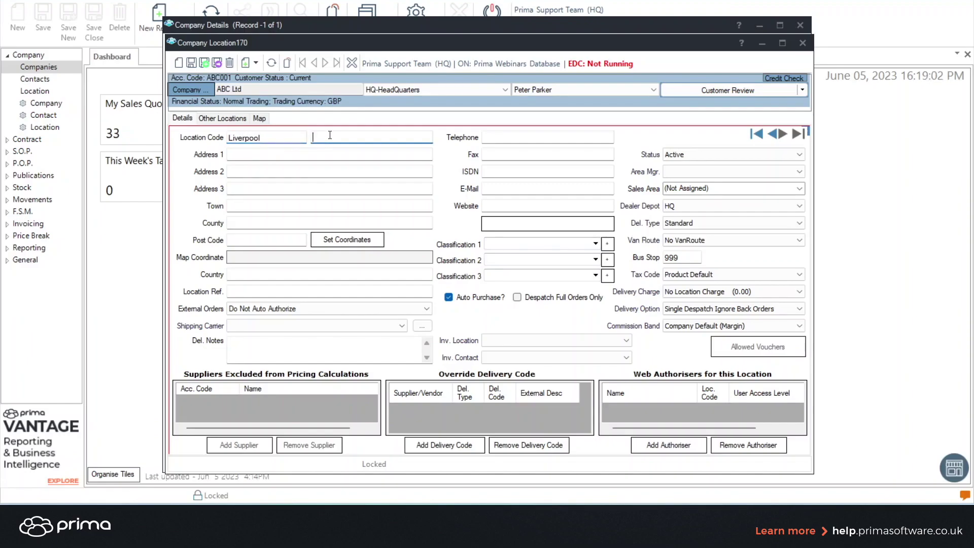
{"action": "type", "text": "Liverpool Depot"}
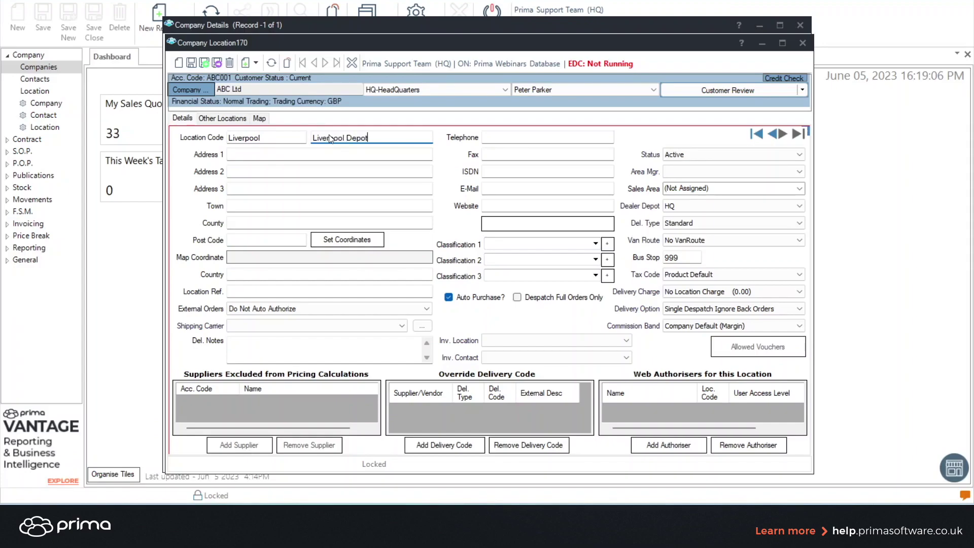
Step: Enter the Liverpool Depot's address: first line, town, county and post code
{"action": "left_click", "coordinate": [277, 154]}
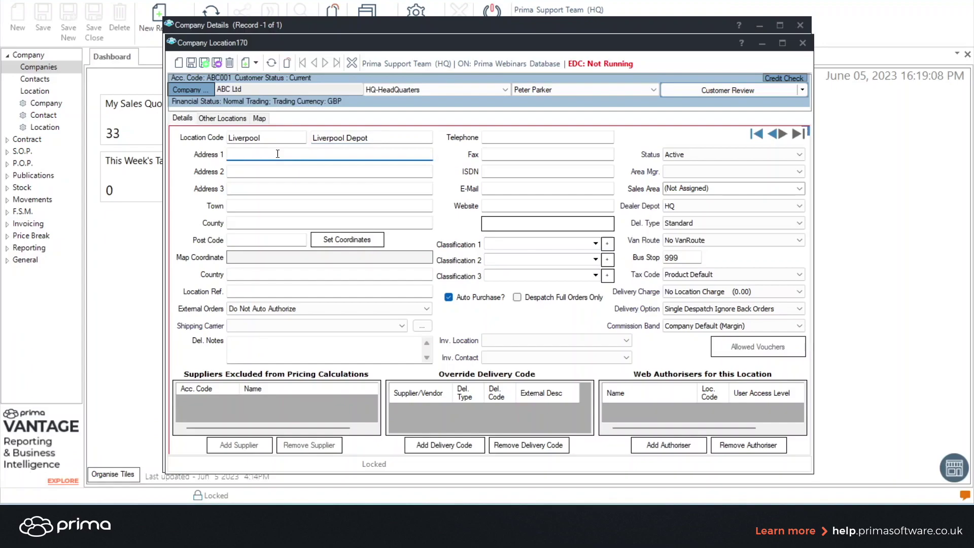
{"action": "type", "text": "North Street"}
{"action": "left_click", "coordinate": [242, 207]}
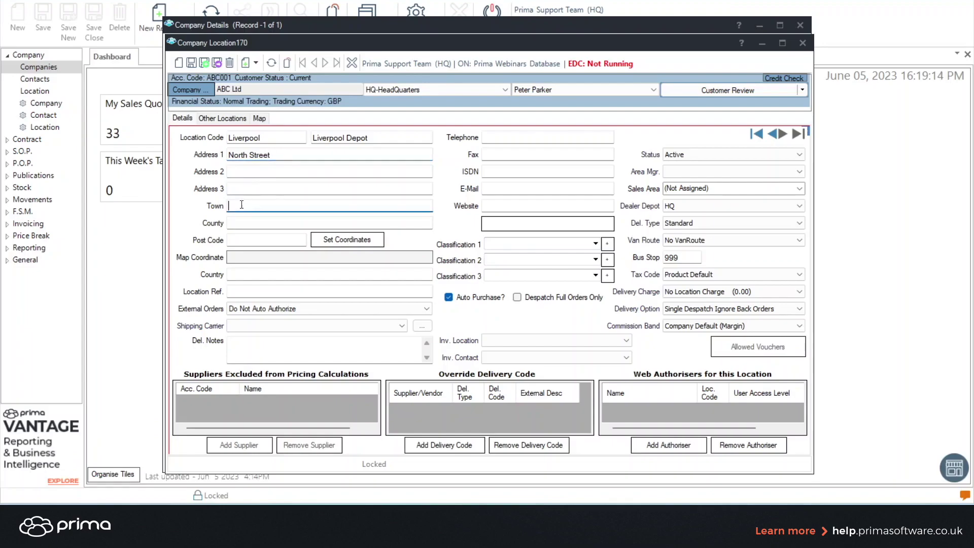
{"action": "type", "text": "Bootle"}
{"action": "left_click", "coordinate": [237, 221]}
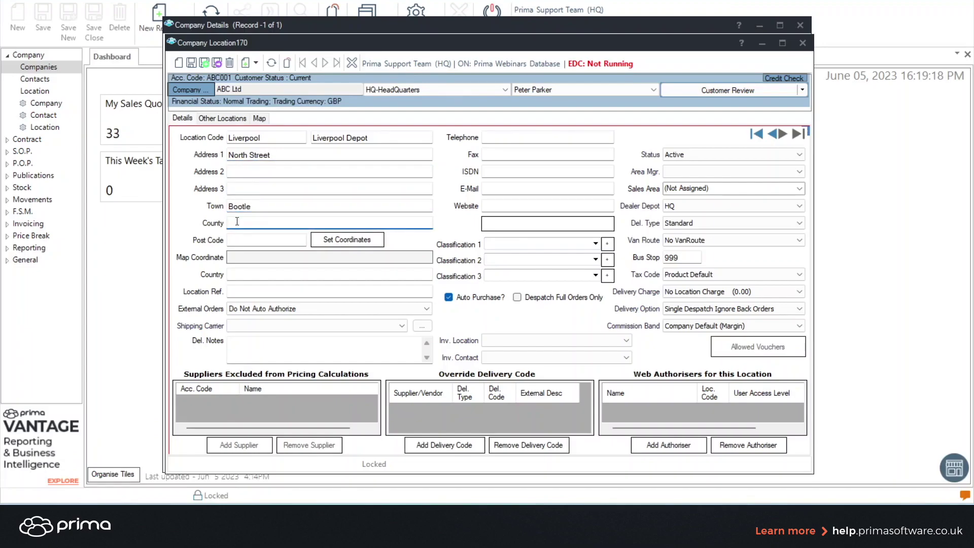
{"action": "type", "text": "L"}
{"action": "key", "text": "BackSpace"}
{"action": "type", "text": "Merseyside"}
{"action": "left_click", "coordinate": [231, 238]}
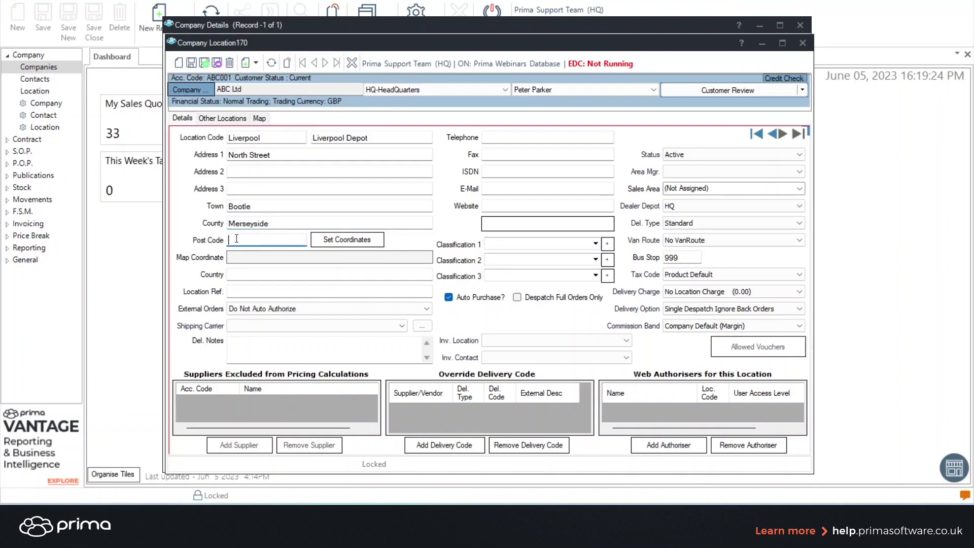
{"action": "type", "text": "L5 7TY"}
Step: Save and close Liverpool Depot, then refresh ABC Ltd to list both locations
{"action": "left_click", "coordinate": [217, 64]}
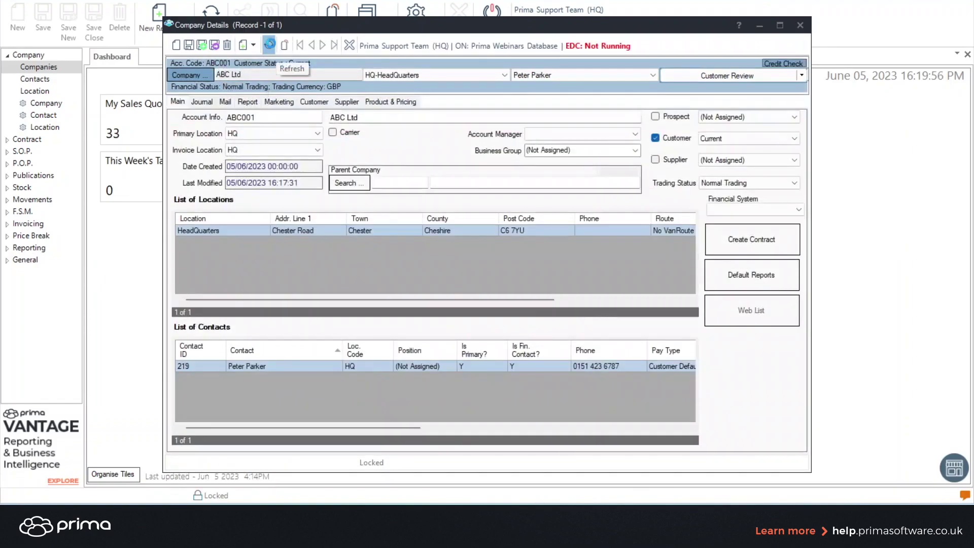
{"action": "left_click", "coordinate": [270, 44]}
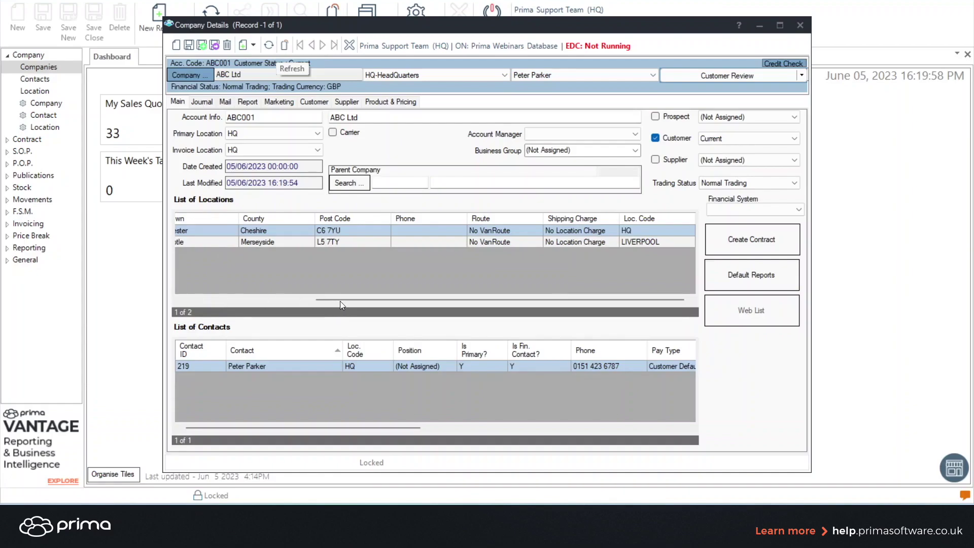
{"action": "left_click_drag", "start_coordinate": [340, 300], "coordinate": [265, 303]}
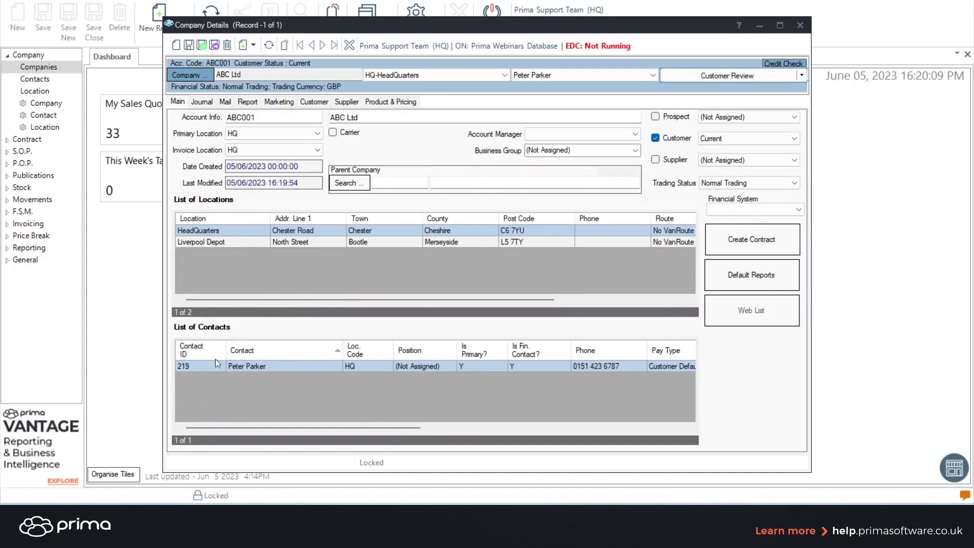
Step: Start a new ABC Ltd contact and enter the second contact's full name
{"action": "left_click", "coordinate": [260, 364]}
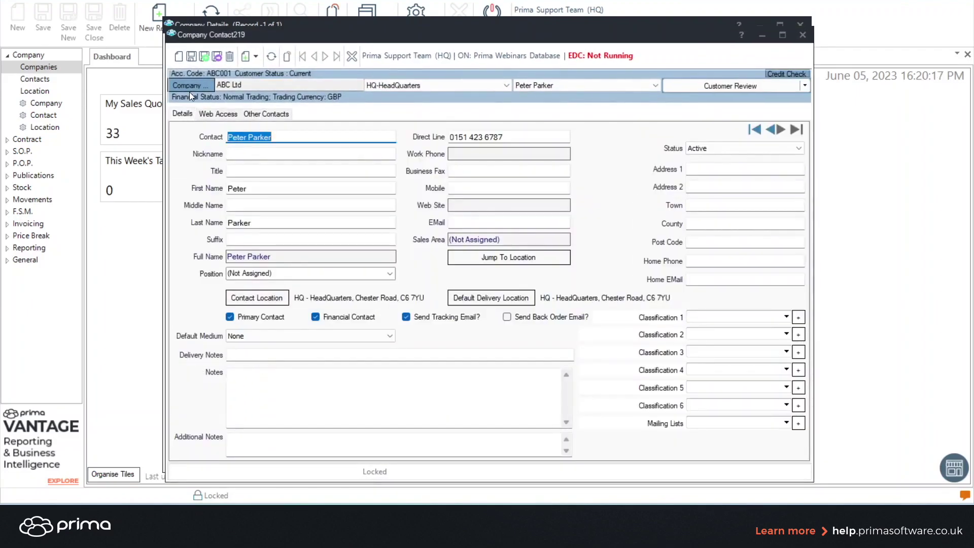
{"action": "left_click", "coordinate": [177, 57]}
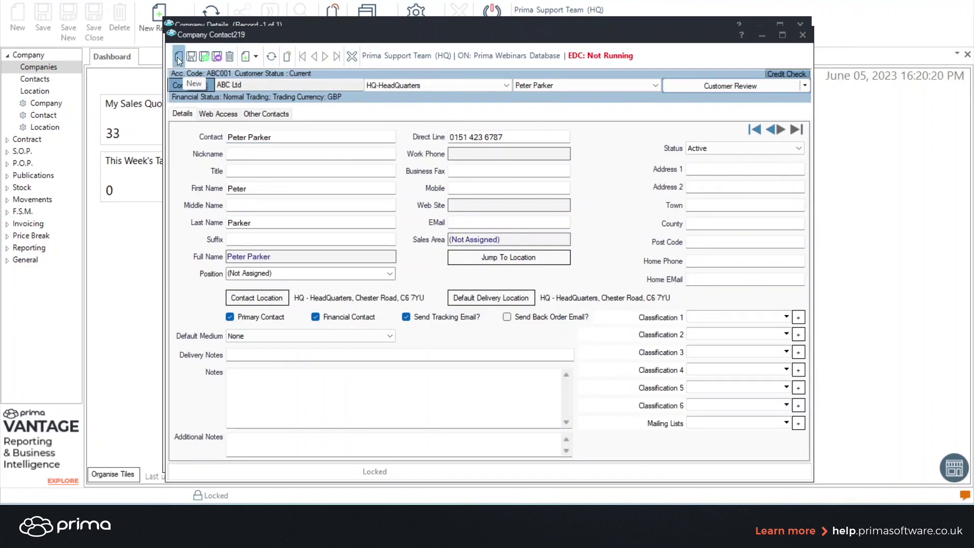
{"action": "left_click", "coordinate": [241, 137]}
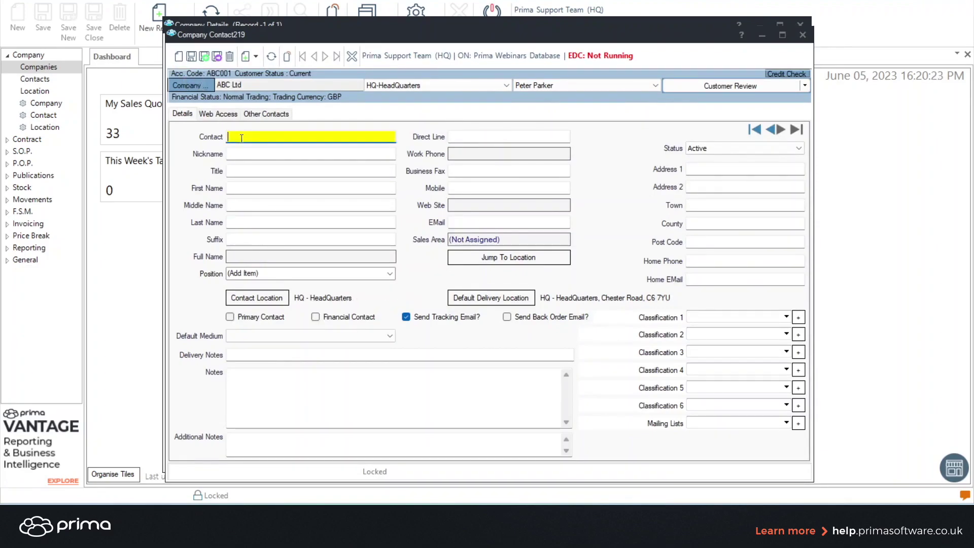
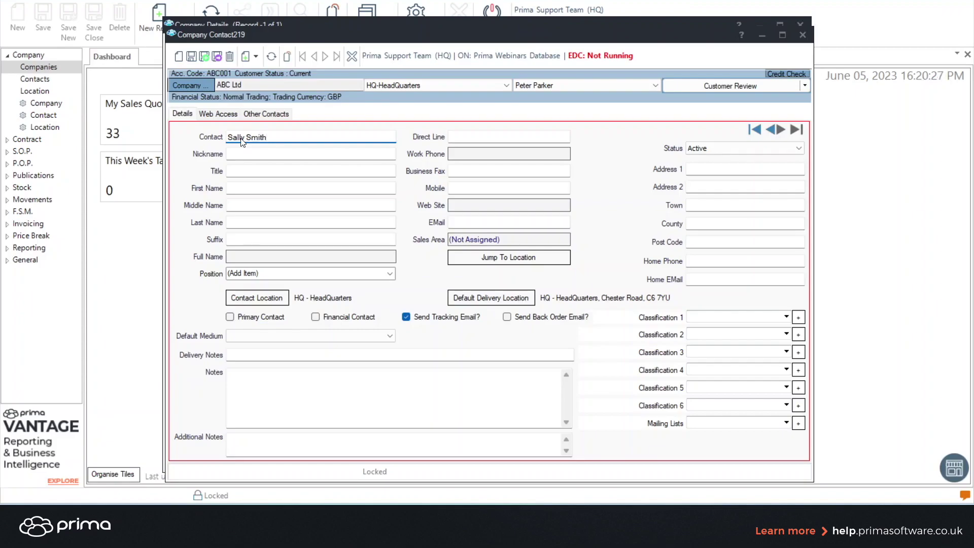
Step: Set the contact's location to the LIVERPOOL – Liverpool Depot address
{"action": "left_click", "coordinate": [258, 299]}
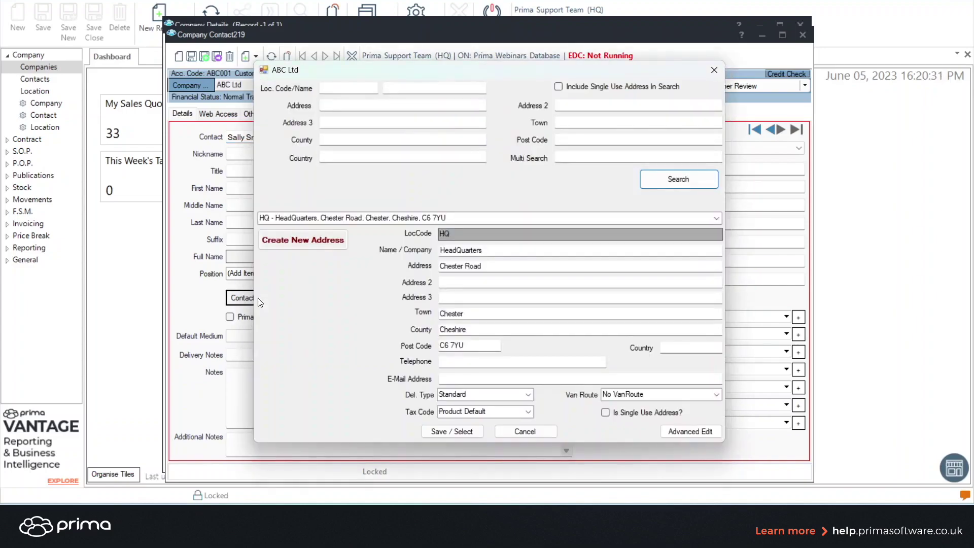
{"action": "left_click", "coordinate": [716, 219]}
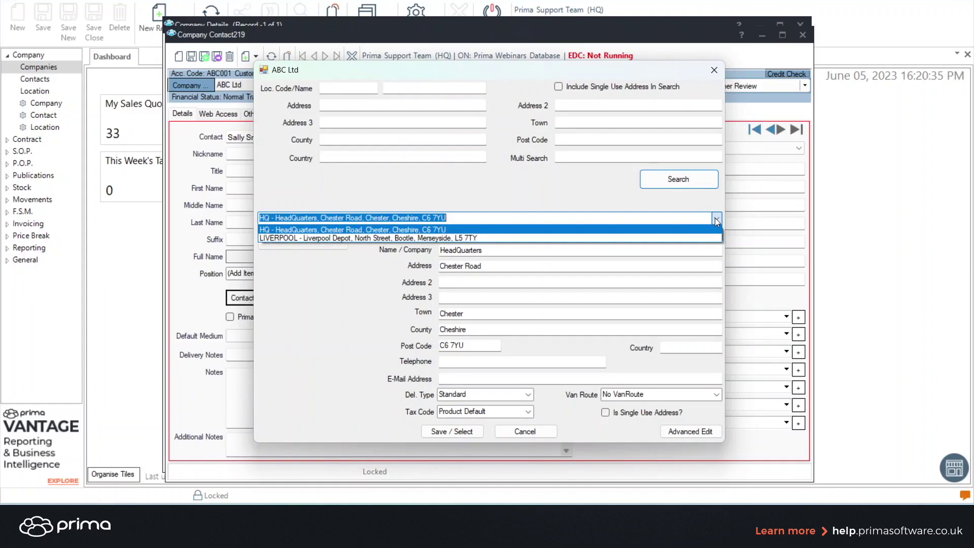
{"action": "left_click", "coordinate": [696, 237]}
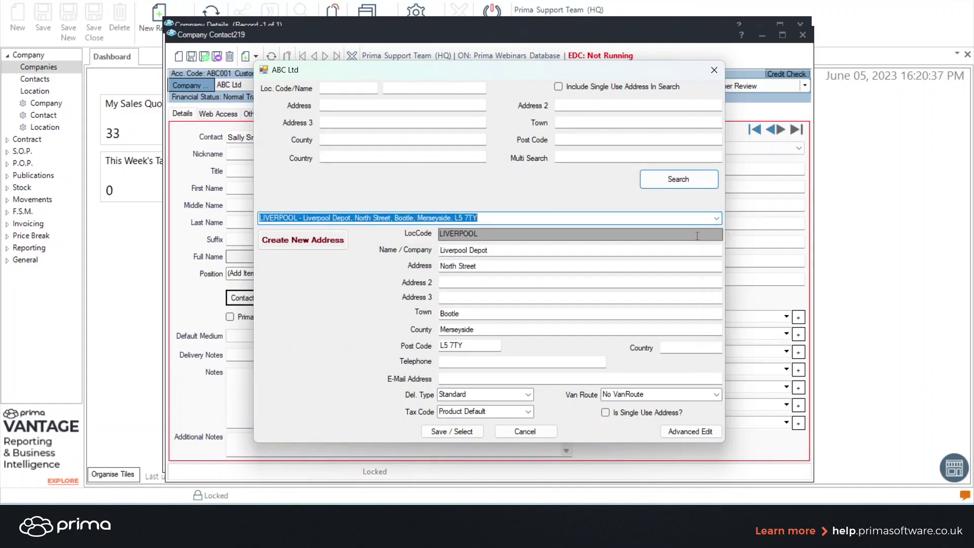
{"action": "left_click", "coordinate": [464, 432]}
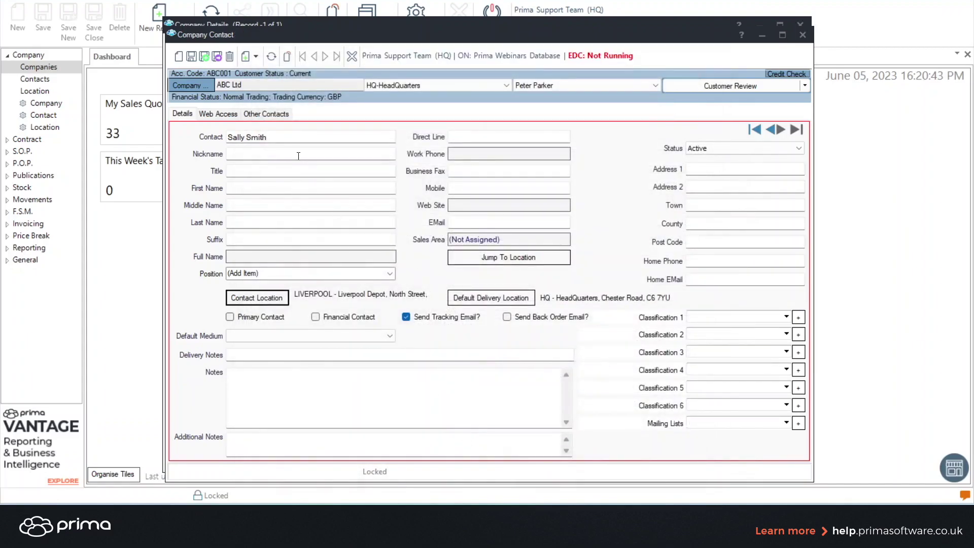
Step: Save and close the new contact, refresh ABC Ltd, then close its Company Details
{"action": "left_click", "coordinate": [217, 58]}
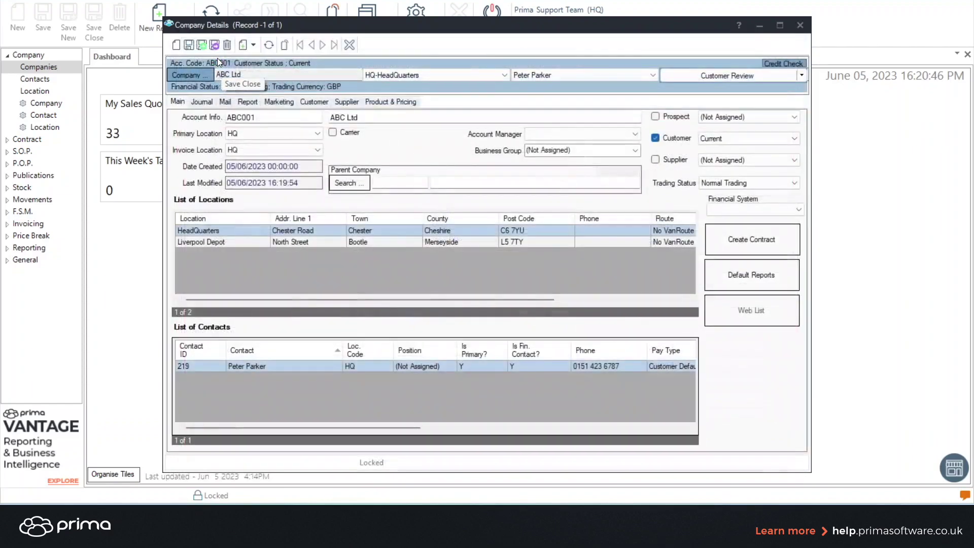
{"action": "left_click", "coordinate": [275, 45]}
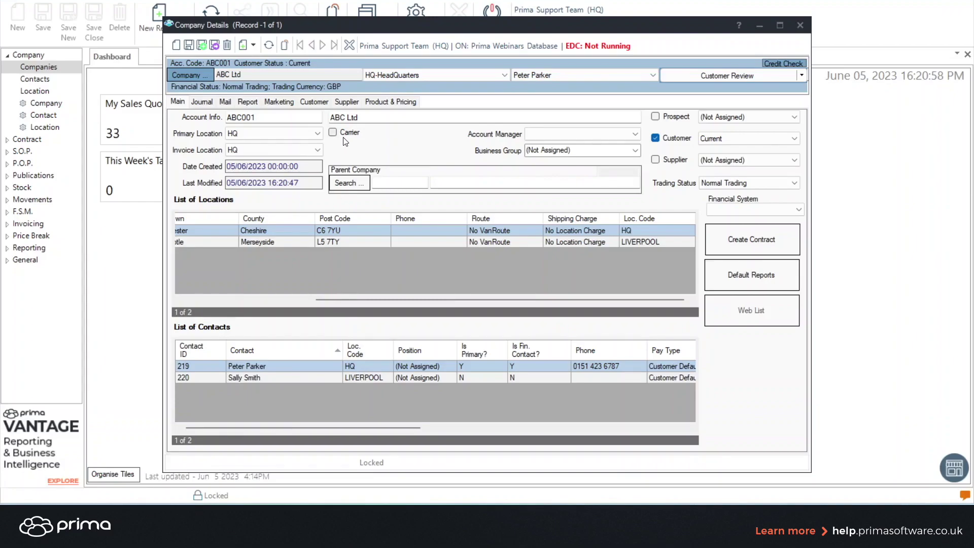
{"action": "left_click", "coordinate": [349, 47]}
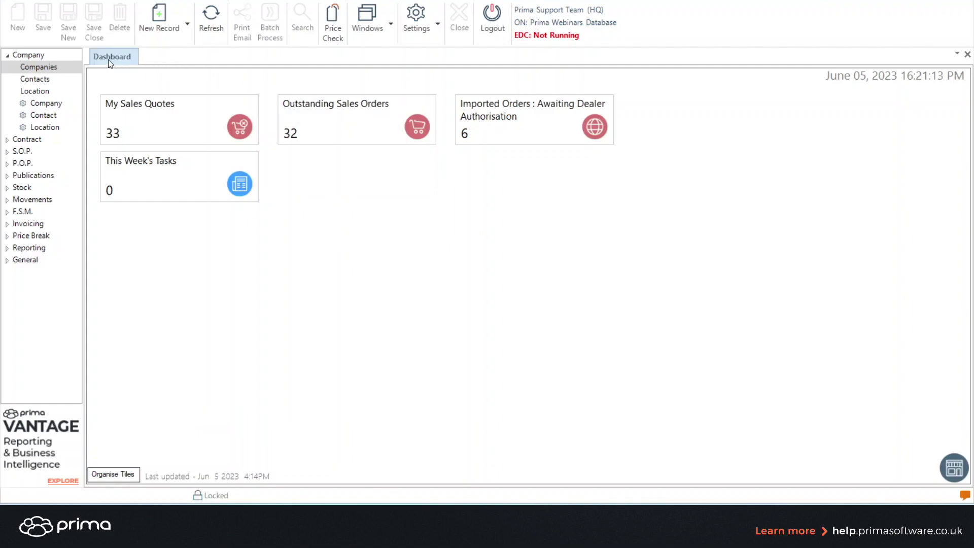
Step: In Company Lookup, search the Company name field for 'abc'
{"action": "left_click", "coordinate": [30, 67]}
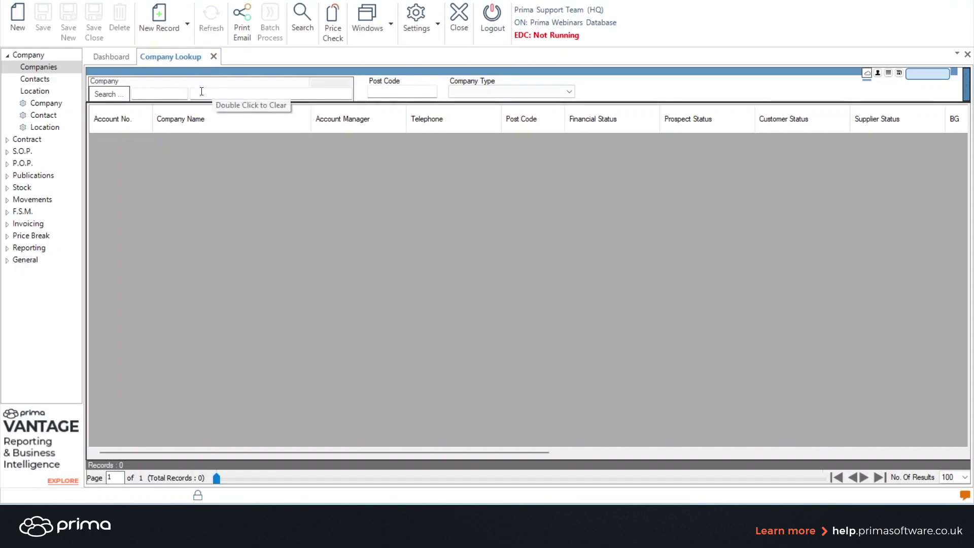
{"action": "left_click", "coordinate": [143, 95]}
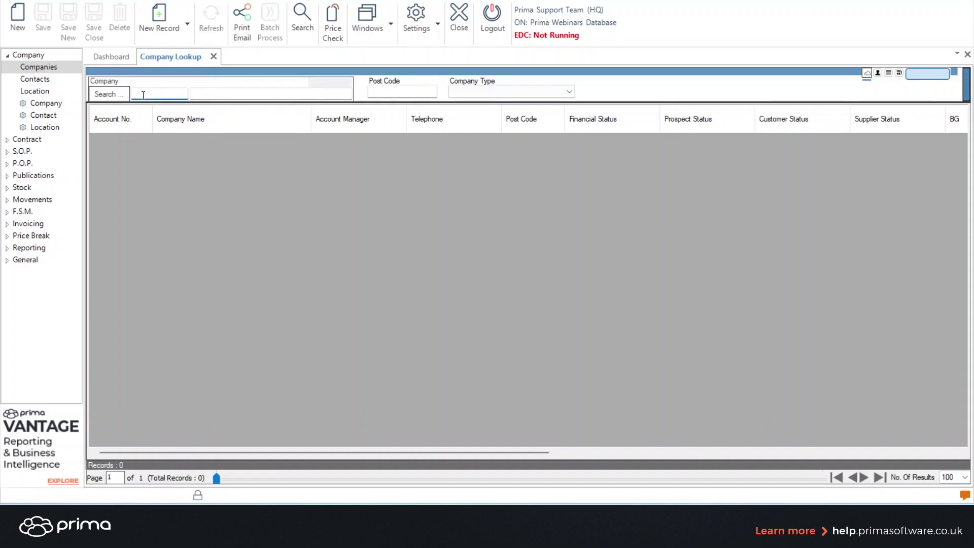
{"action": "type", "text": "abc"}
{"action": "key", "text": "BackSpace"}
{"action": "key", "text": "BackSpace"}
{"action": "key", "text": "BackSpace"}
{"action": "left_click", "coordinate": [214, 89]}
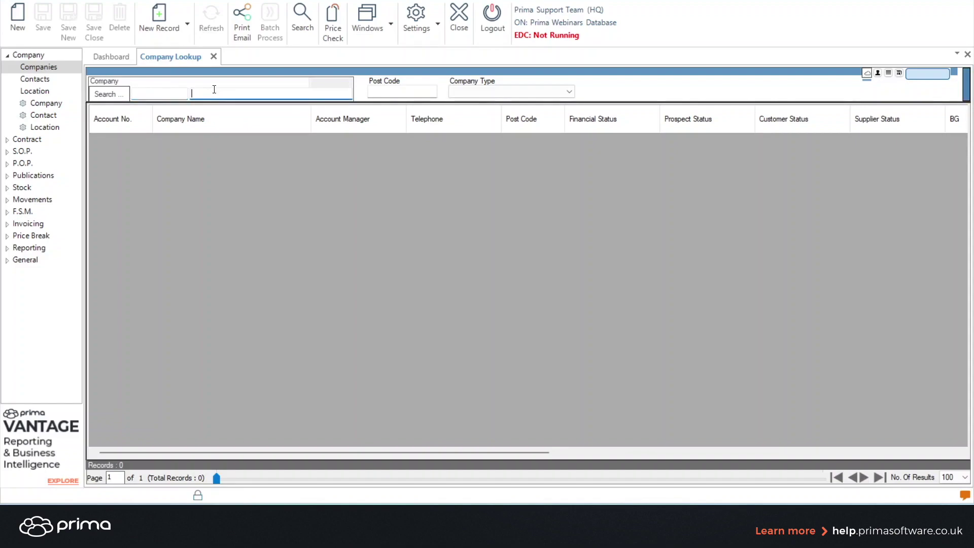
{"action": "type", "text": "abc"}
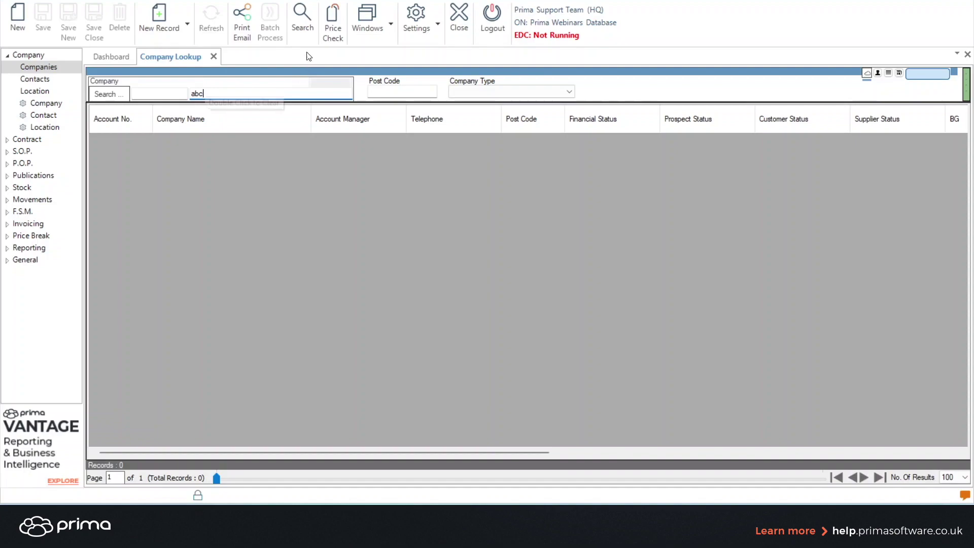
{"action": "left_click", "coordinate": [303, 24]}
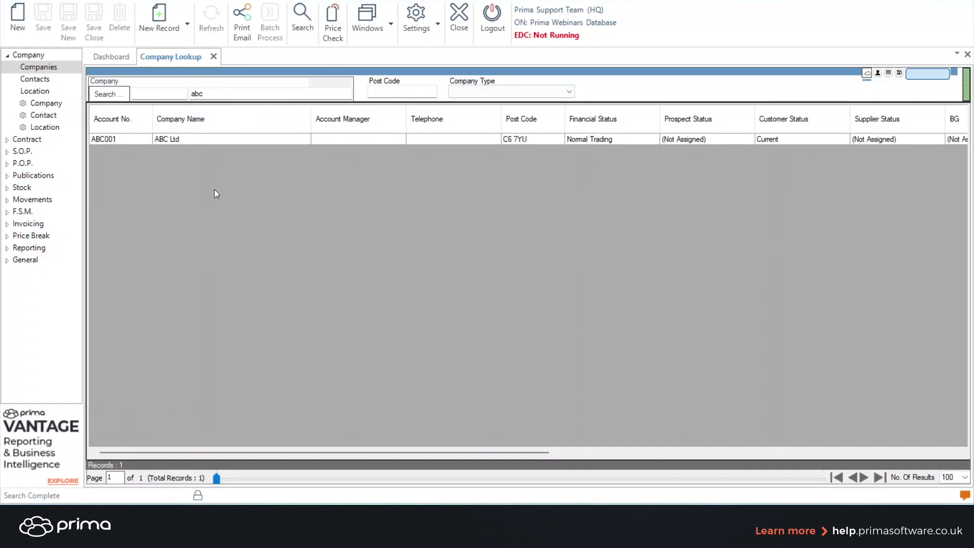
Step: Open the ABC Ltd result to view its HeadQuarters and Liverpool Depot locations and two contacts
{"action": "left_click", "coordinate": [175, 139]}
{"action": "double_click", "coordinate": [175, 139]}
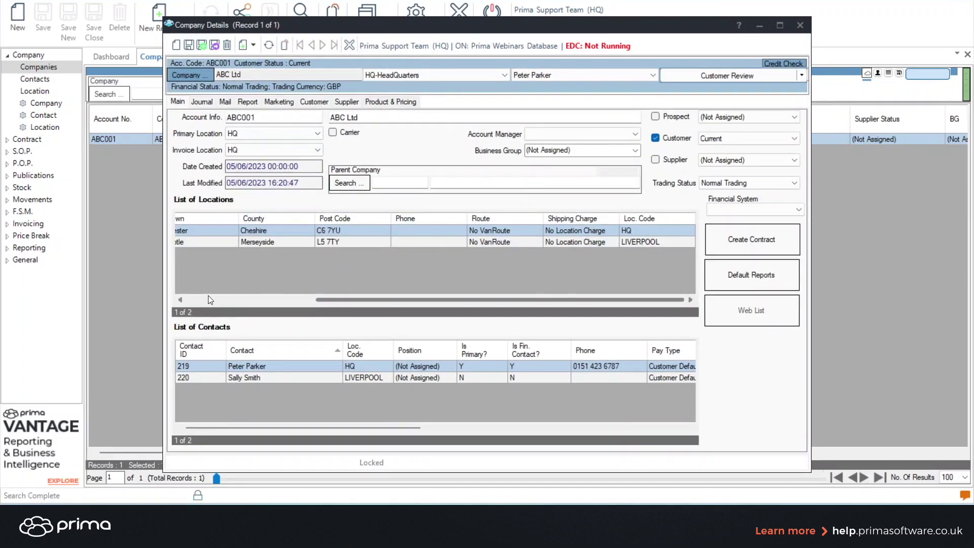
{"action": "left_click", "coordinate": [209, 297]}
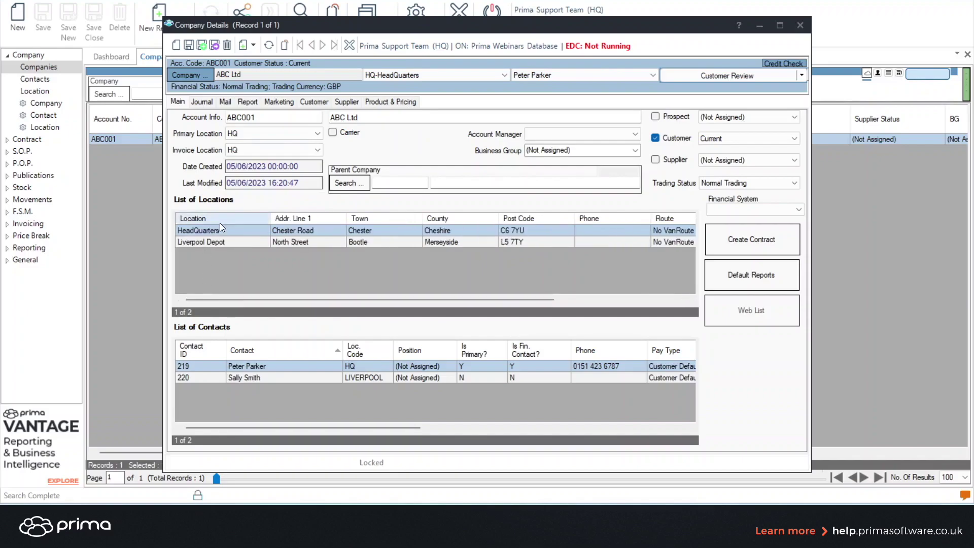